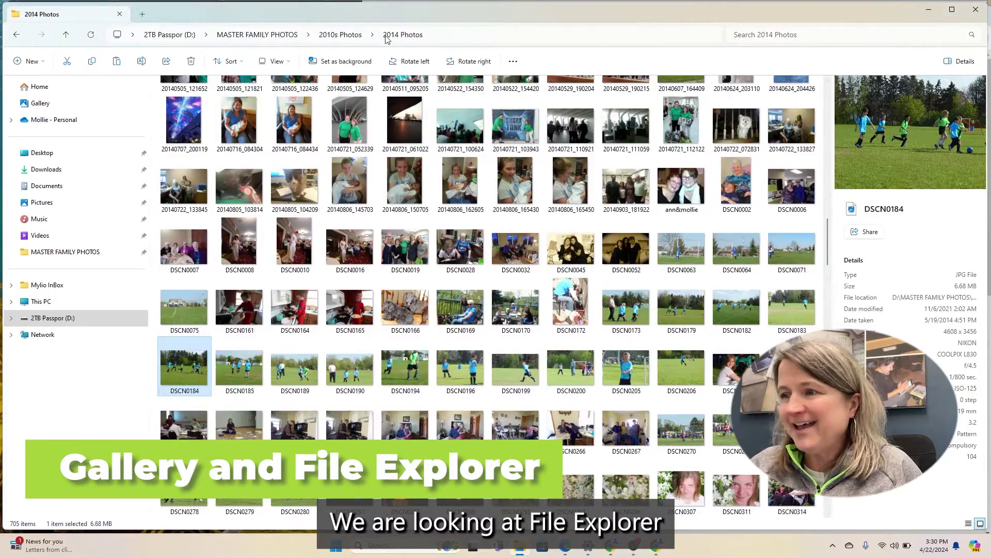
- Go to the Home page, then open the Gallery, which shows 0 items
left_click(53, 93)
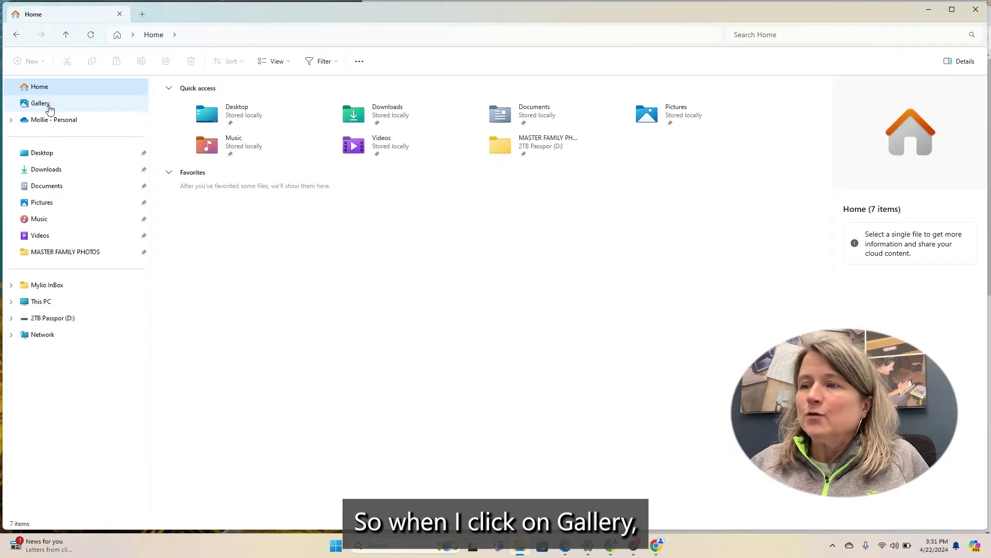
left_click(48, 108)
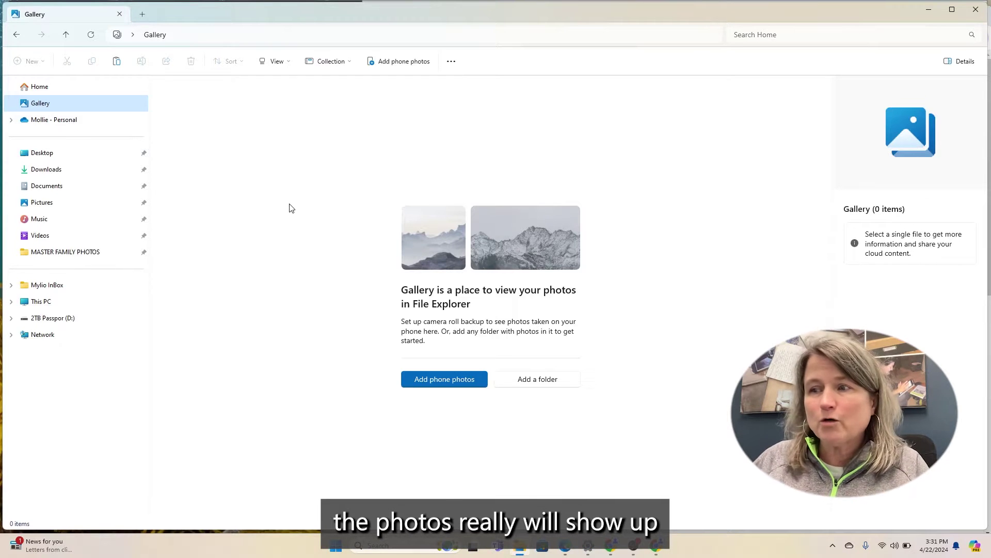
- Check what the Pictures folder holds, then return to the empty Gallery
left_click(42, 207)
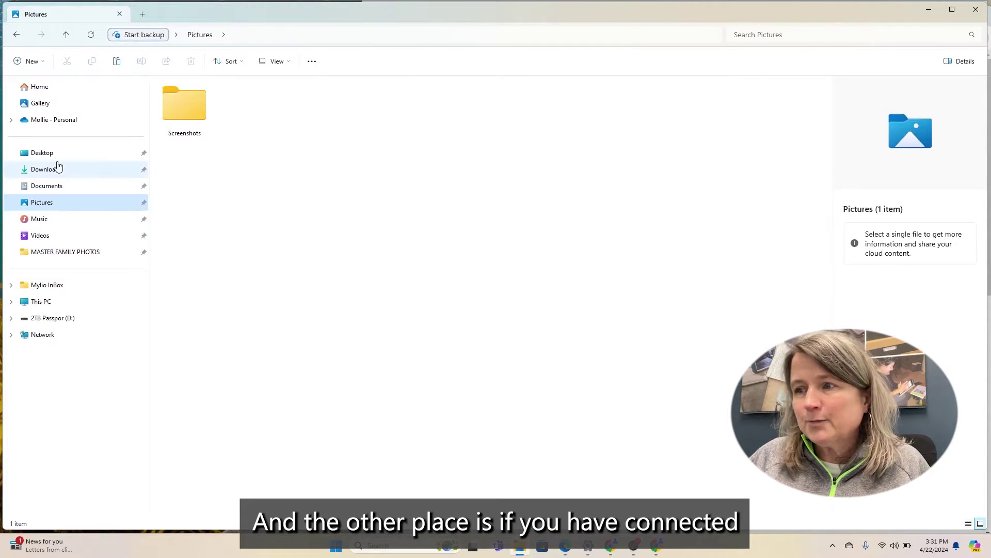
left_click(52, 101)
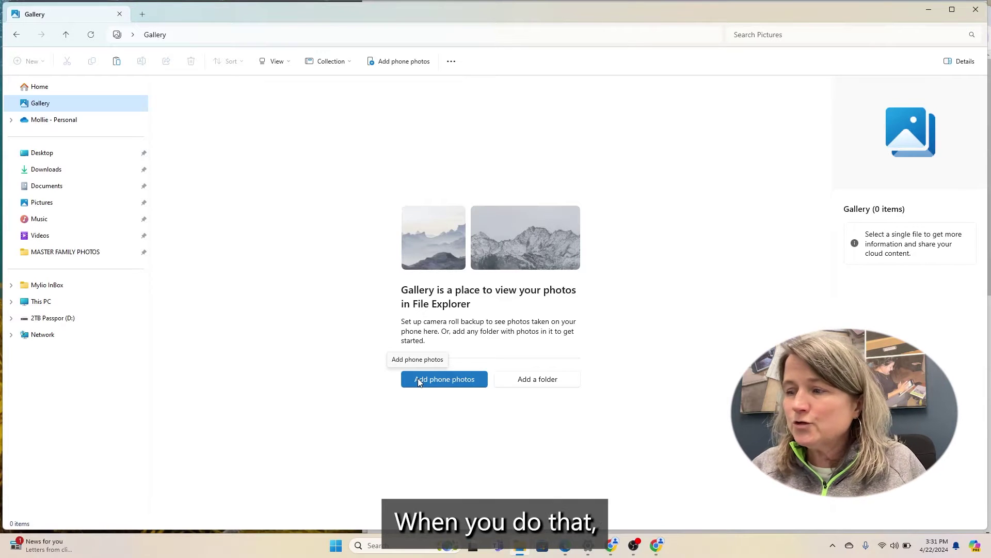
- View the OneDrive mobile app page from Add phone photos, then bring the Gallery back
left_click(418, 380)
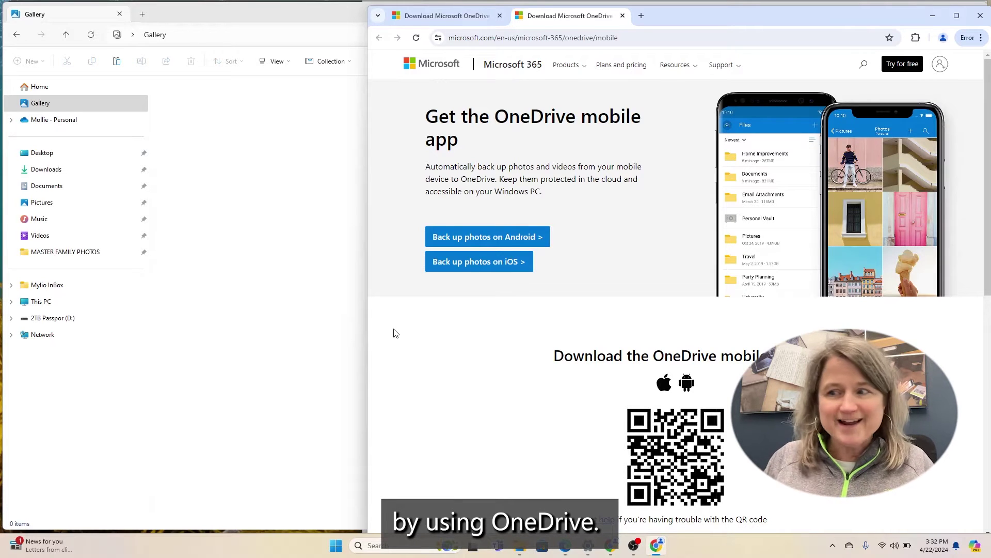
left_click(292, 292)
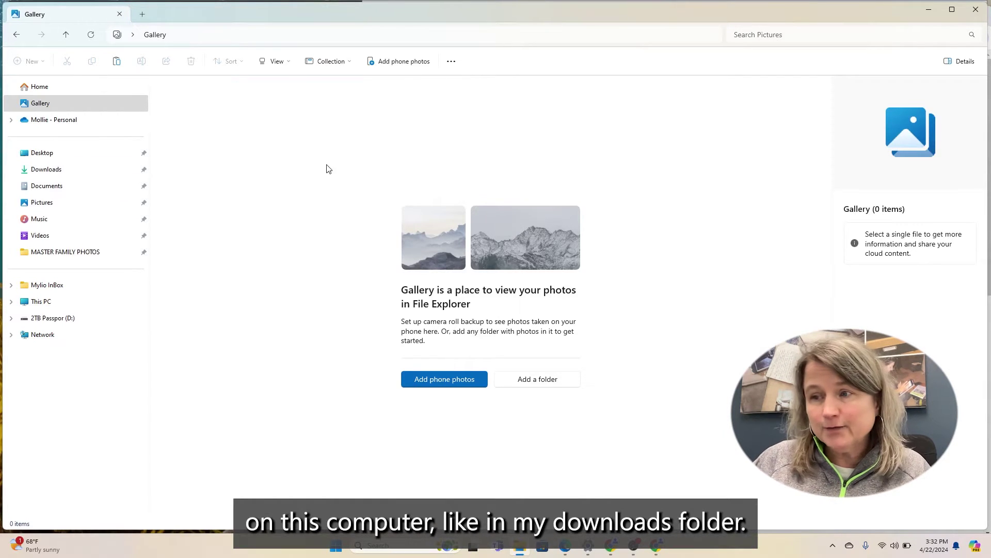
- Browse the Downloads folder's 77 items, including its many photos
left_click(70, 175)
scroll(288, 206, "down", 10)
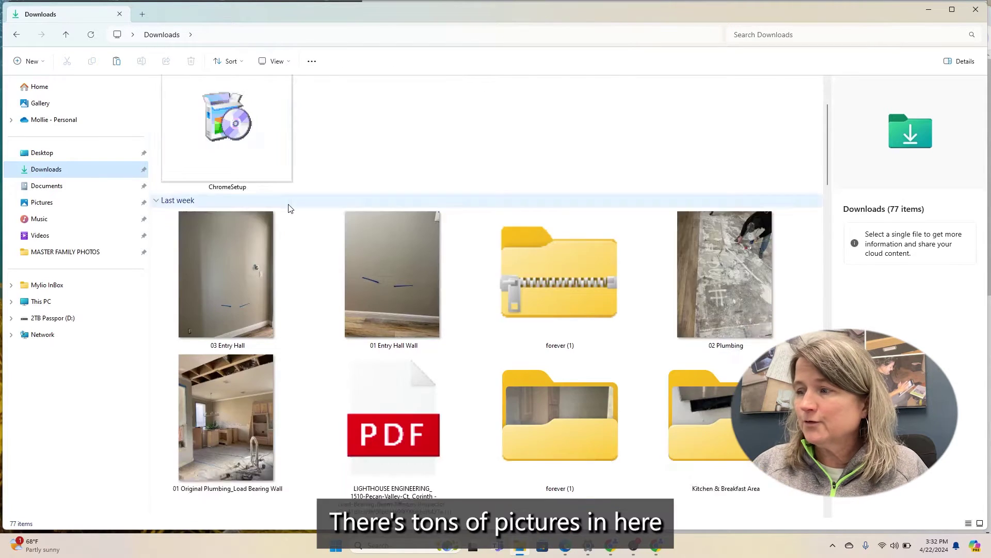
scroll(288, 207, "down", 12)
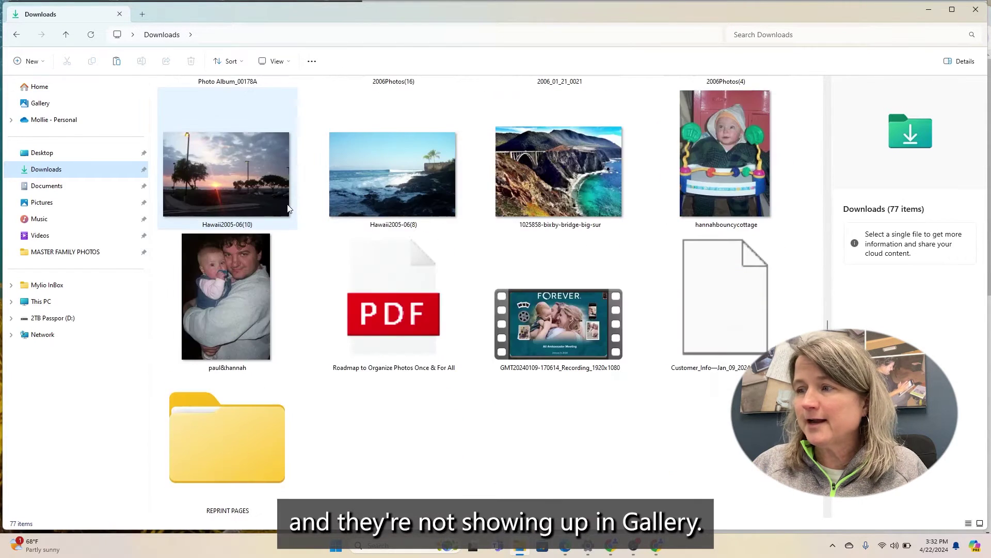
scroll(286, 209, "up", 7)
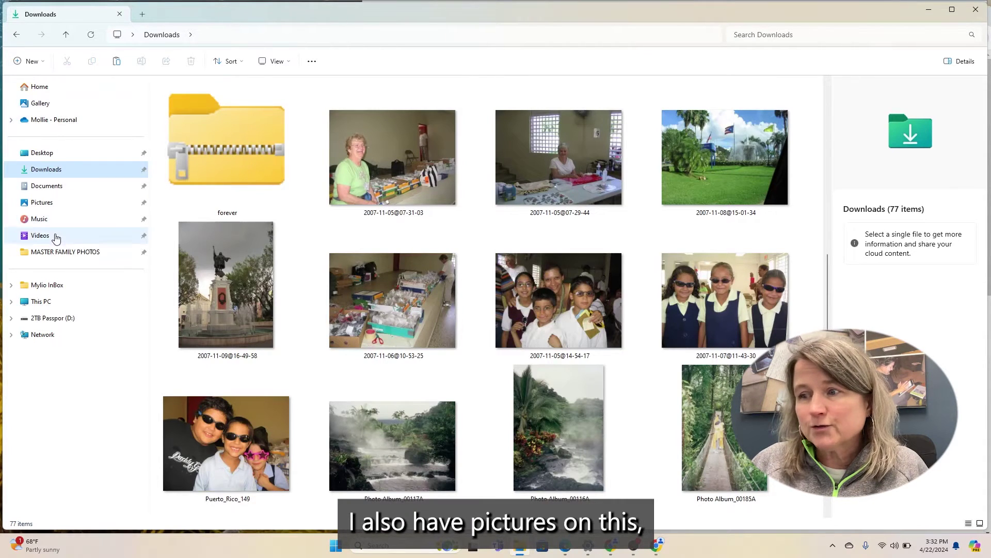
- View the six decade folders in MASTER FAMILY PHOTOS, visit the Gallery, then reopen that folder
left_click(57, 257)
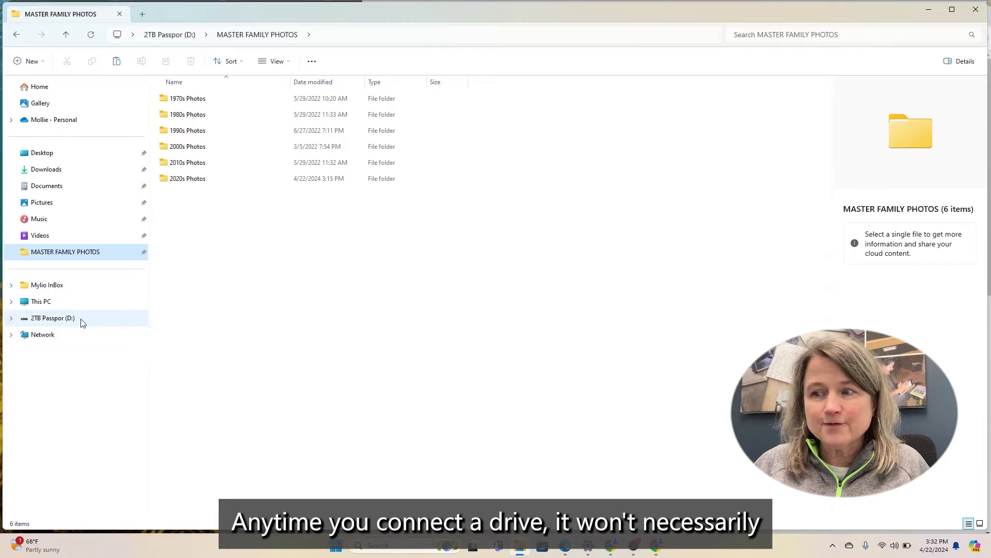
left_click(51, 105)
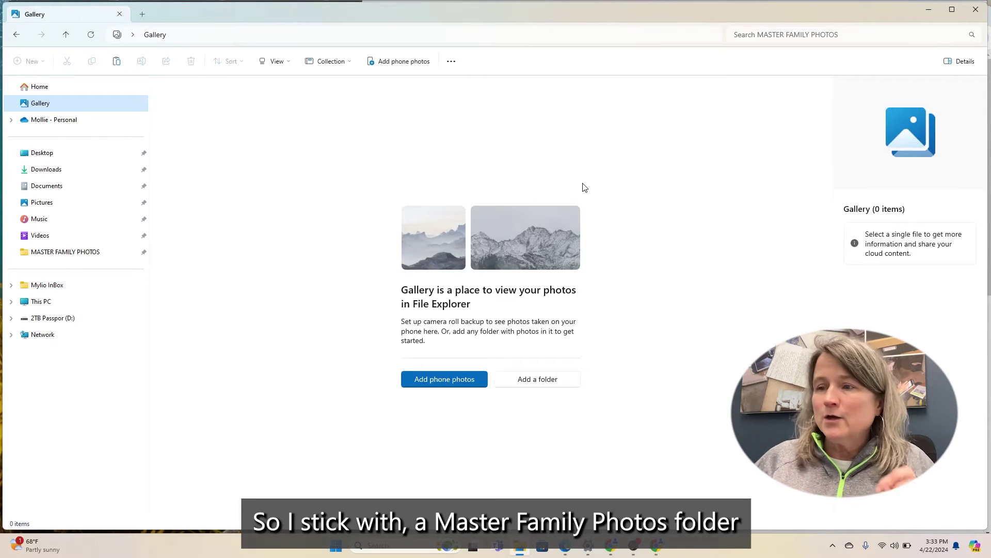
left_click(67, 257)
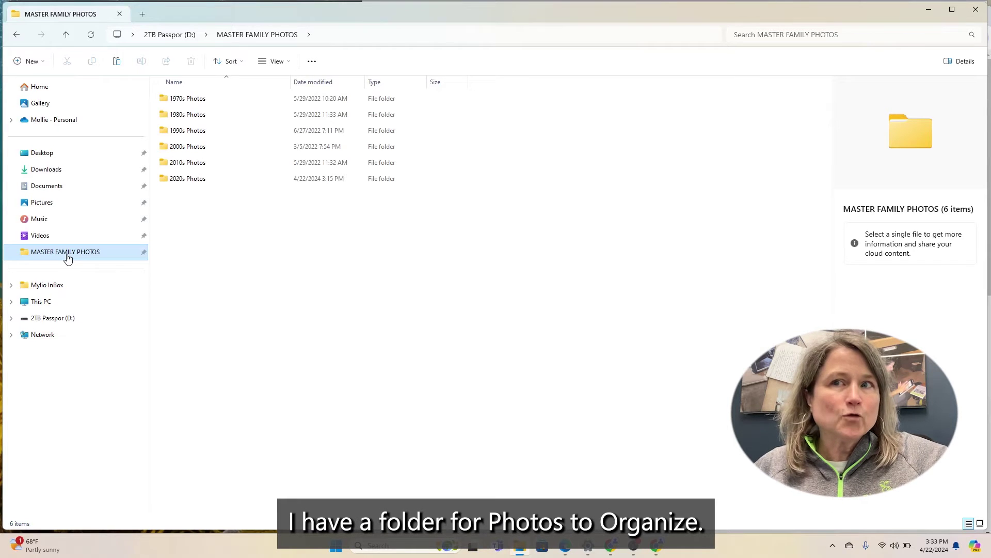
- Go through MASTER FAMILY PHOTOS > 2010s Photos > 2014 Photos and open photo 2014-12-18 14.05.53
left_click(58, 106)
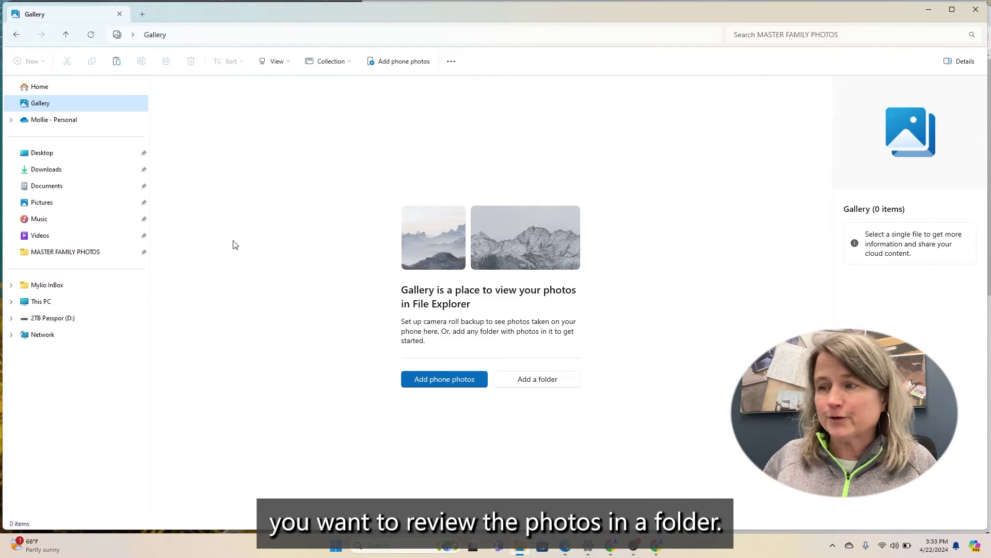
left_click(45, 253)
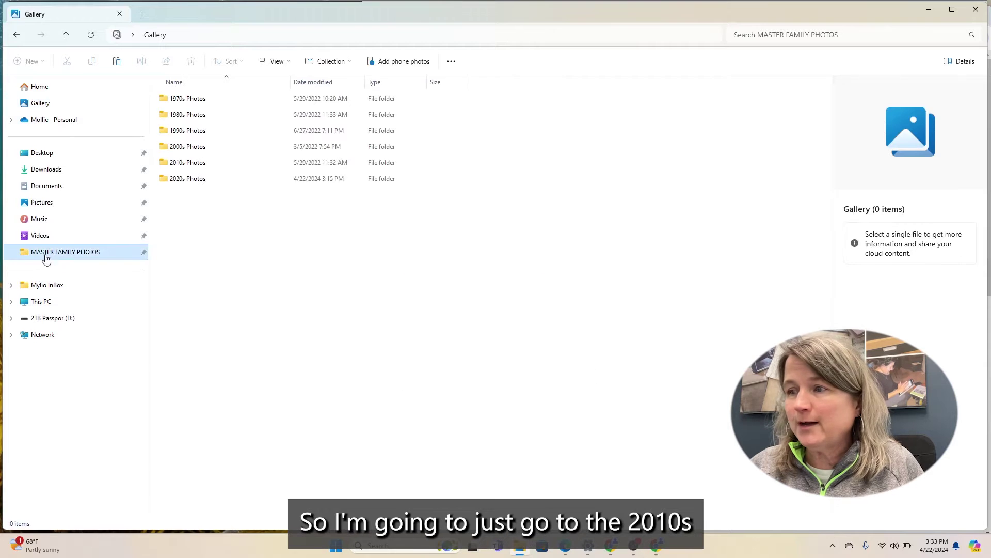
double_click(208, 164)
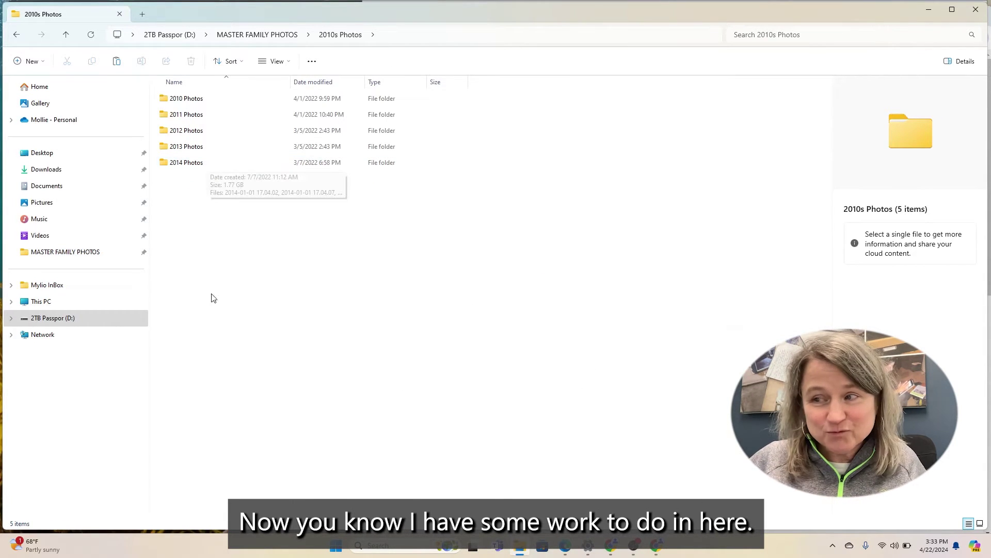
double_click(194, 163)
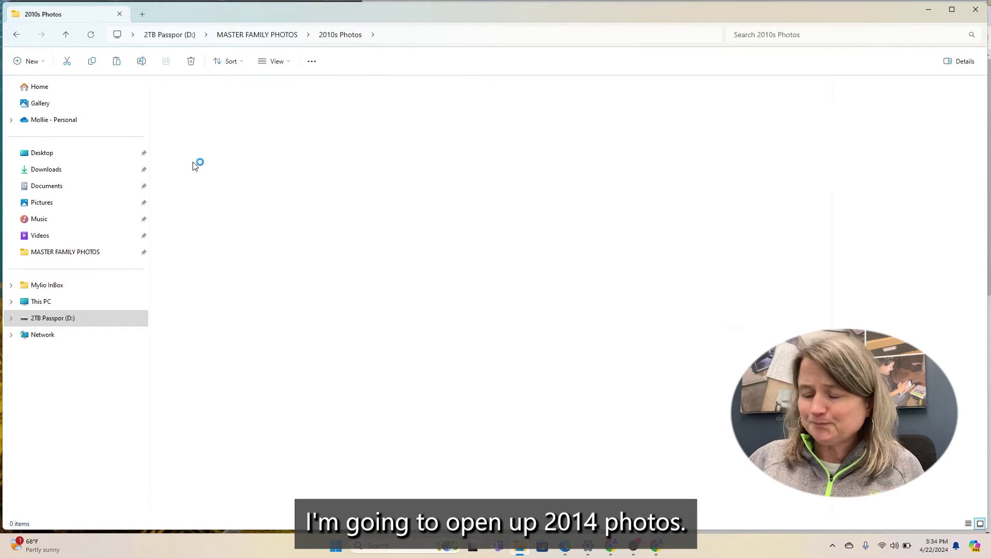
scroll(258, 291, "down", 15)
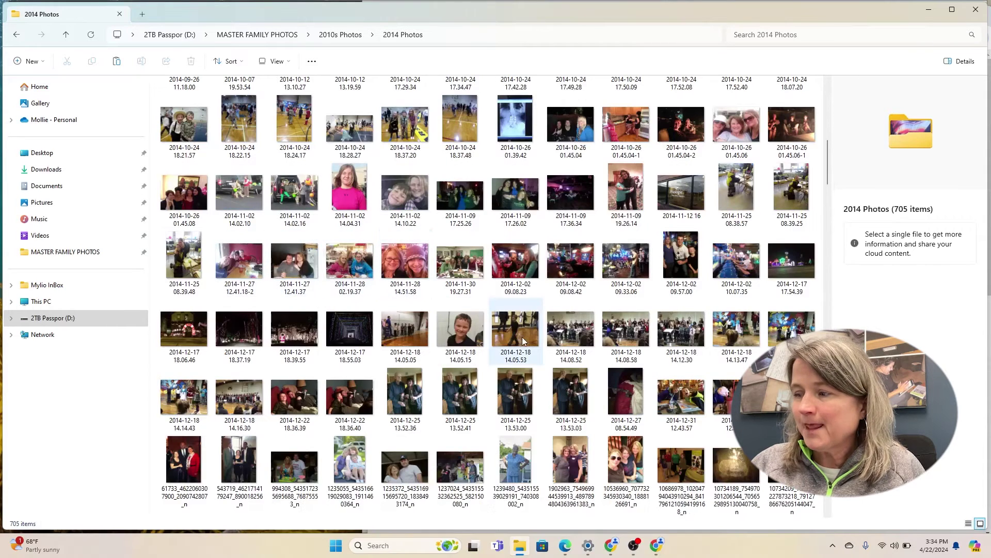
double_click(515, 336)
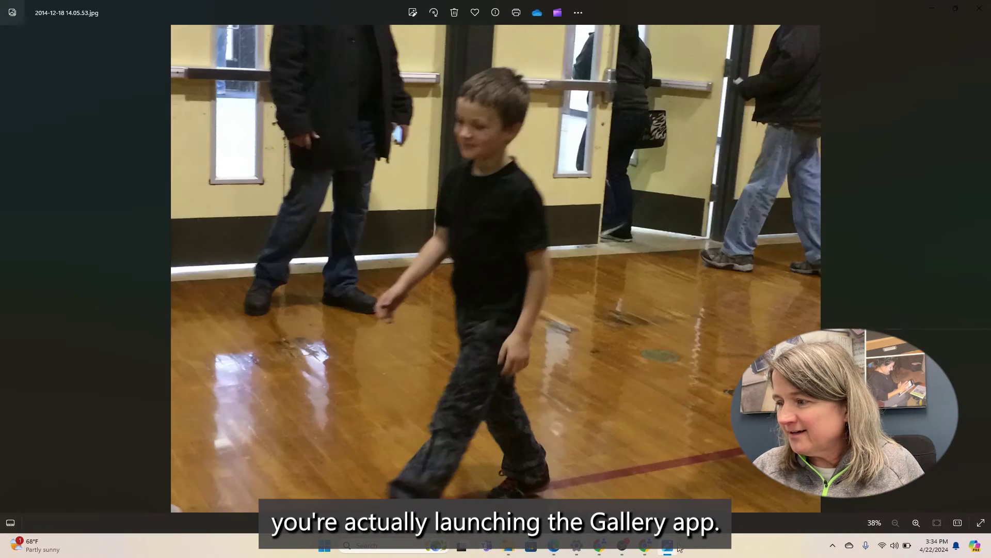
- Advance four photos to 2014-12-18 14.13.47.jpg and show the thumbnail filmstrip
mouse_move(669, 551)
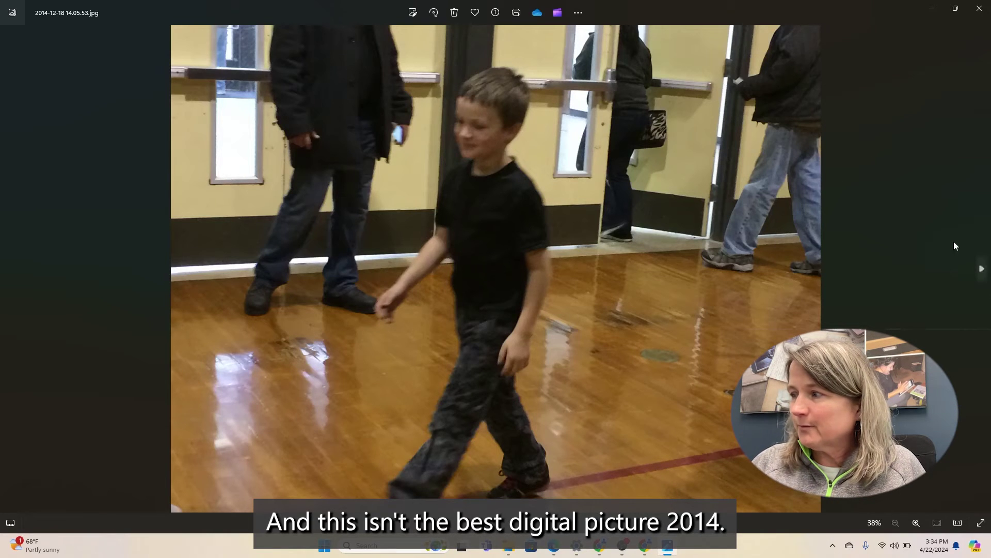
left_click(982, 269)
left_click(982, 269)
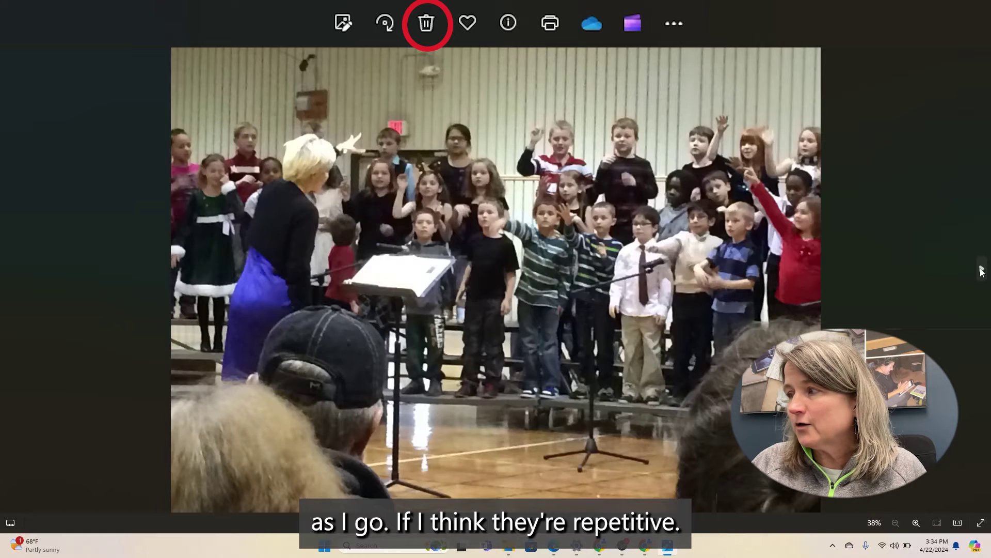
left_click(982, 269)
left_click(982, 270)
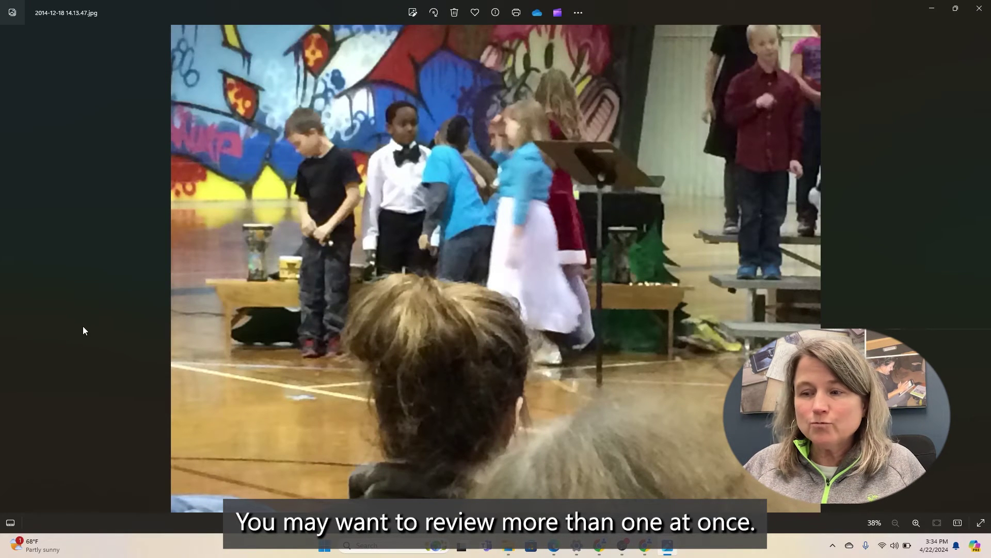
left_click(14, 513)
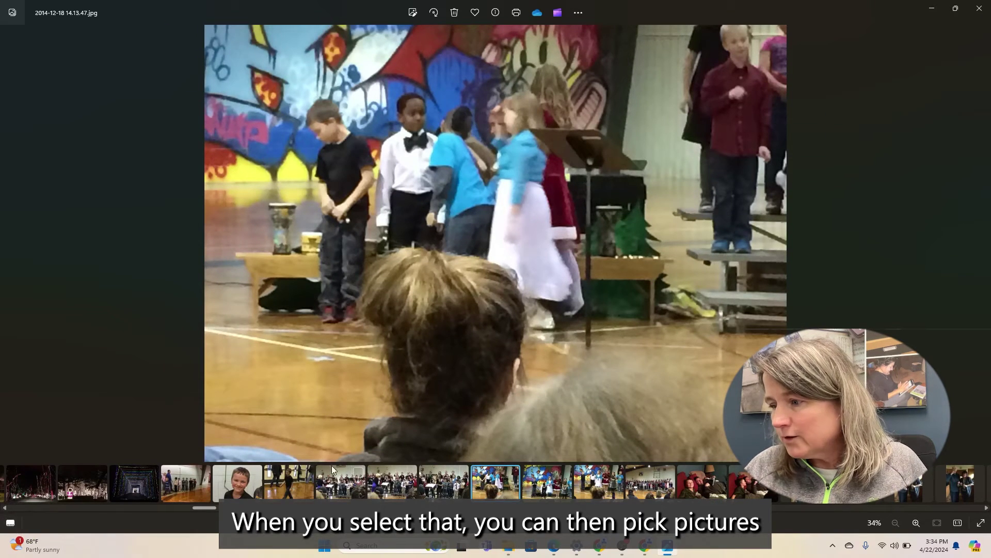
- Add three filmstrip concert photos to the side-by-side comparison, then close Photos
left_click(358, 474)
left_click(410, 472)
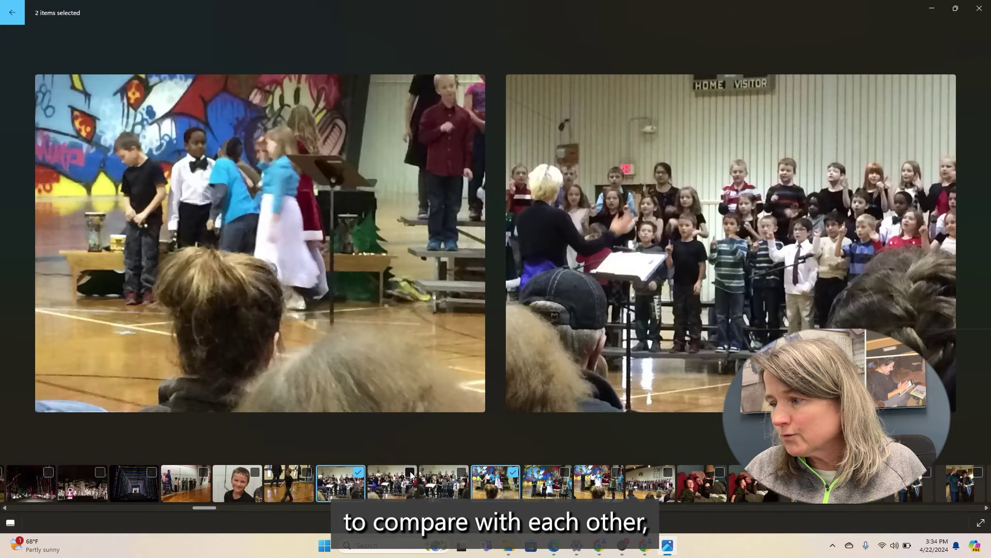
left_click(462, 474)
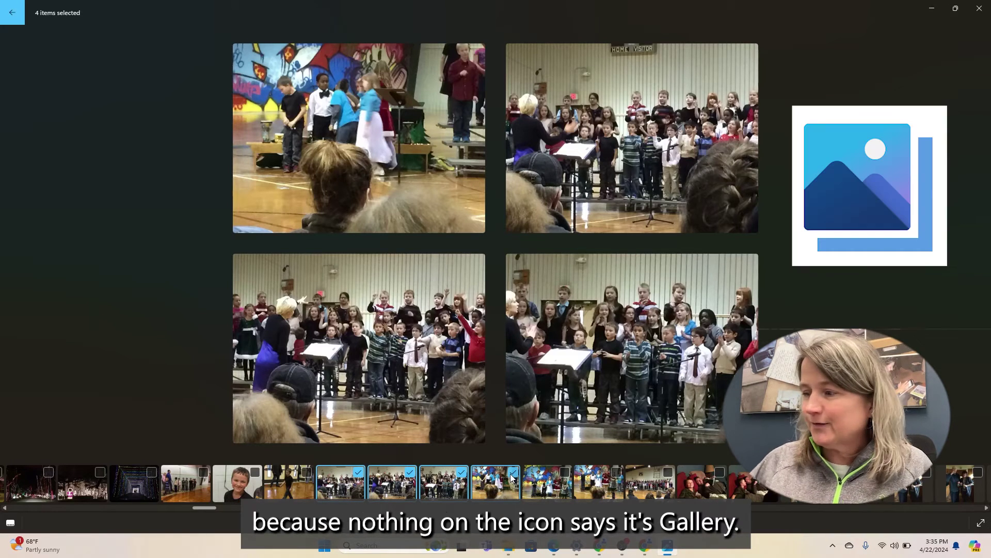
left_click(979, 13)
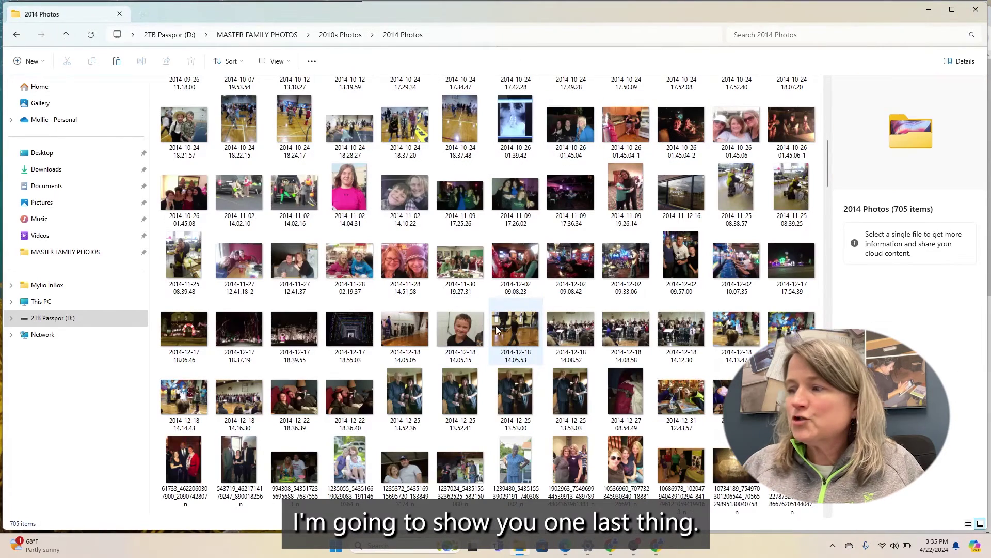
- Copy photo 2014-12-18 14.05.53 into the Pictures folder, then view the Gallery
left_click(515, 321)
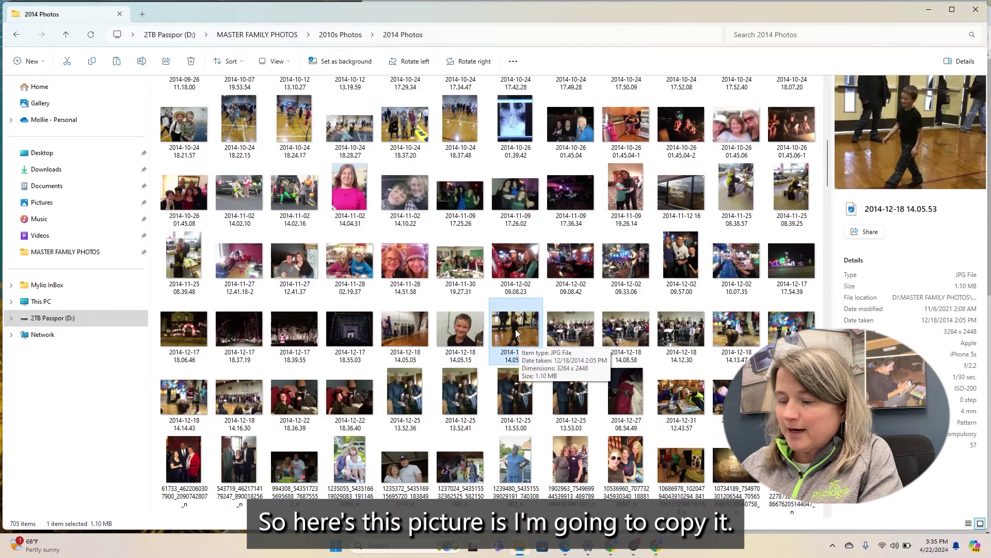
key("ctrl+c")
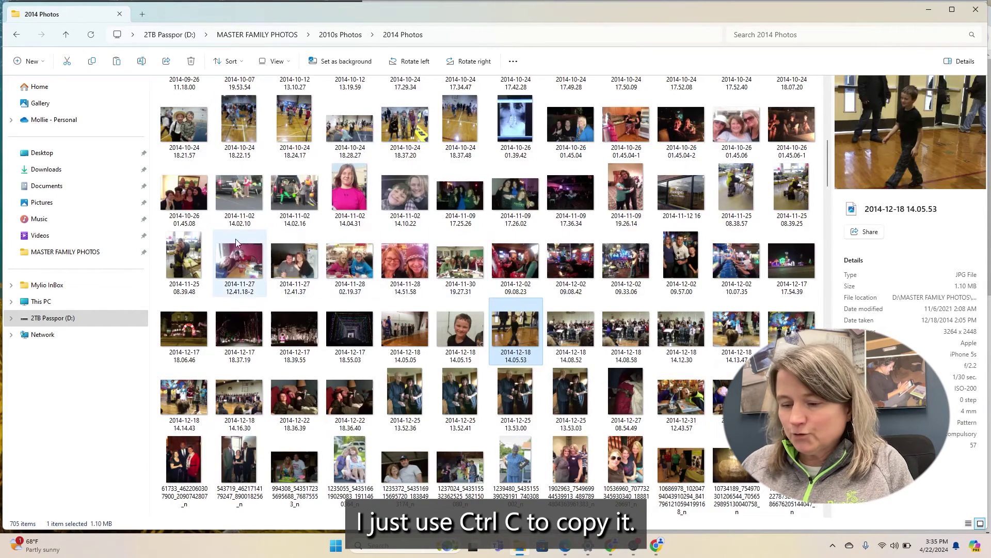
left_click(66, 203)
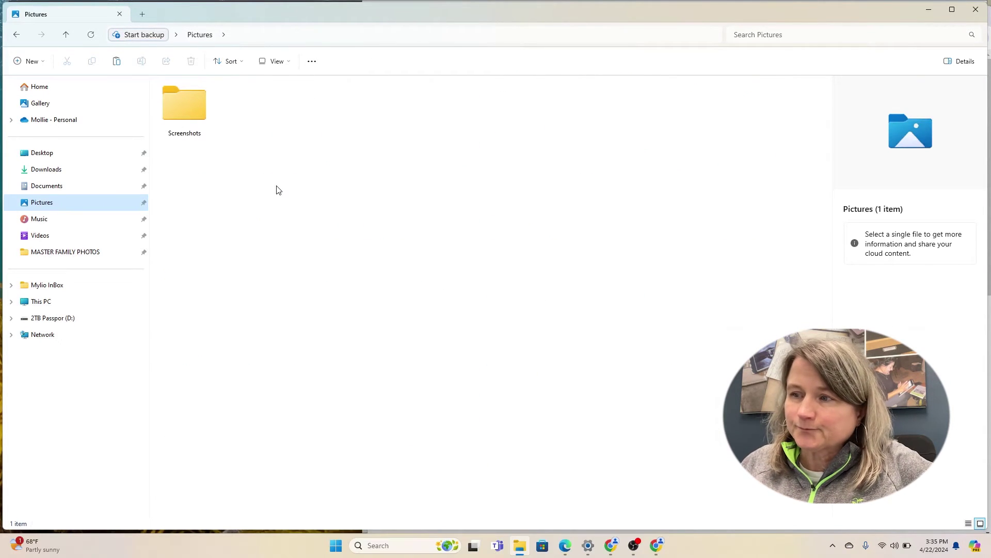
key("ctrl+v")
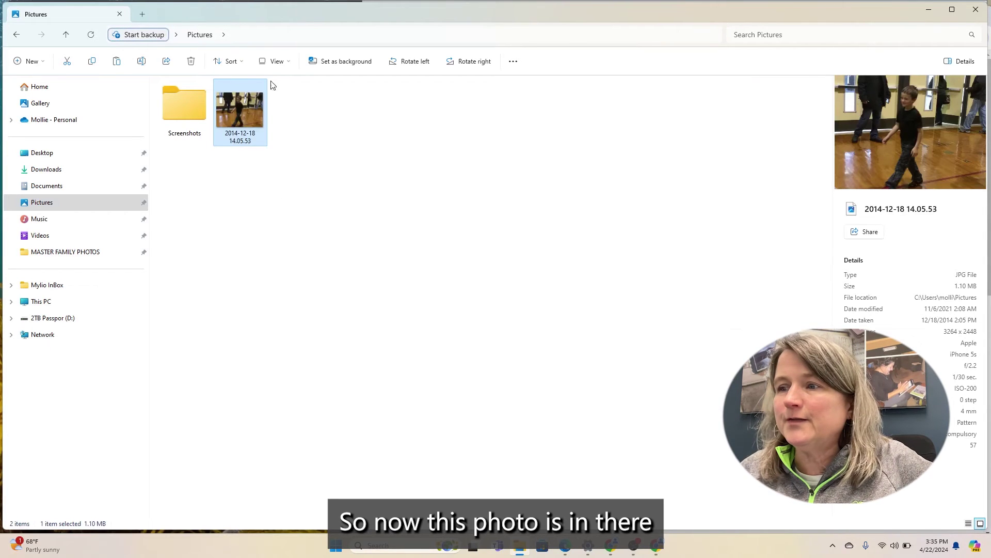
left_click(86, 107)
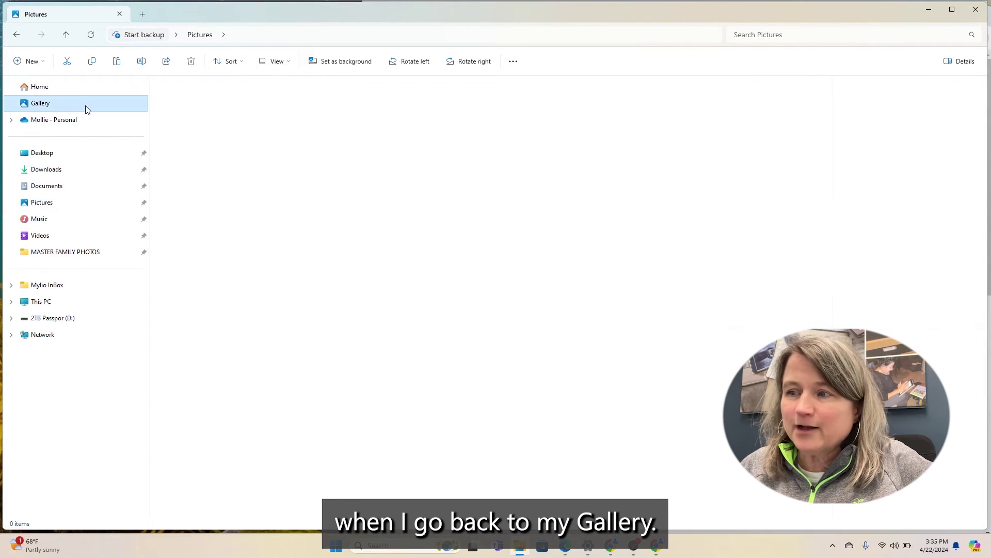